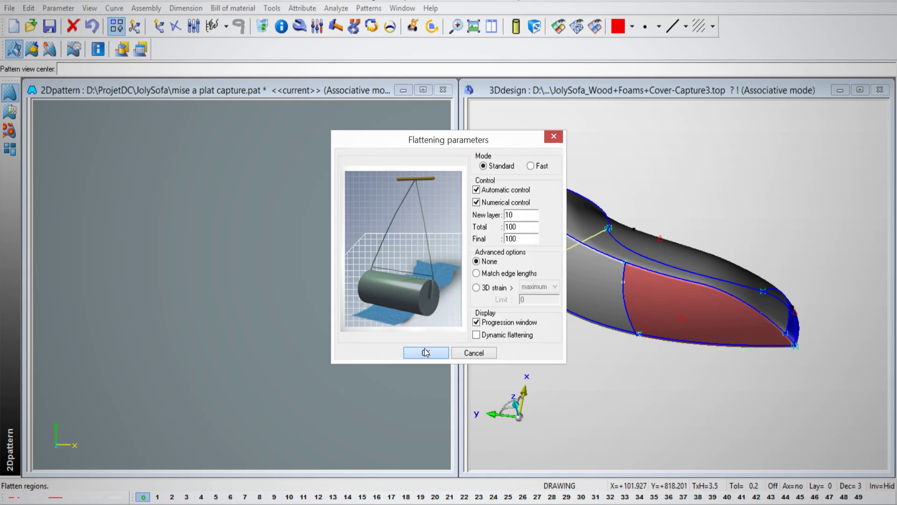
Confirm the flattening parameters to flatten the sofa's cover region into 2D patterns
left_click(426, 352)
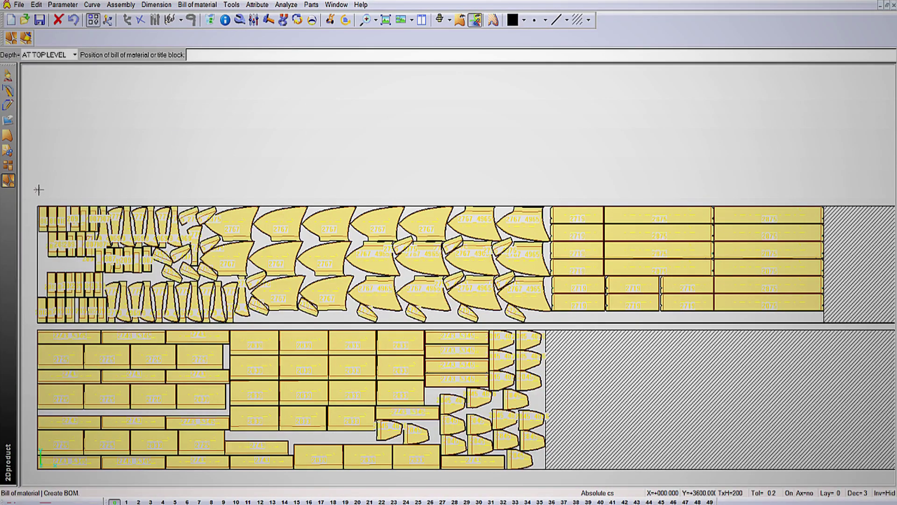
Position the bill of material table above the nested parts layout
left_click(549, 194)
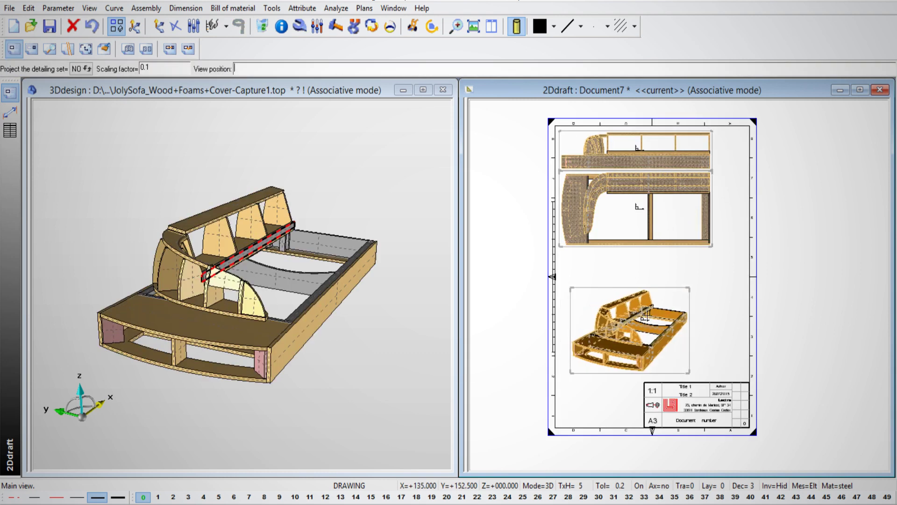
Fix the sofa frame's isometric view on the A3 sheet above the title block
left_click(694, 303)
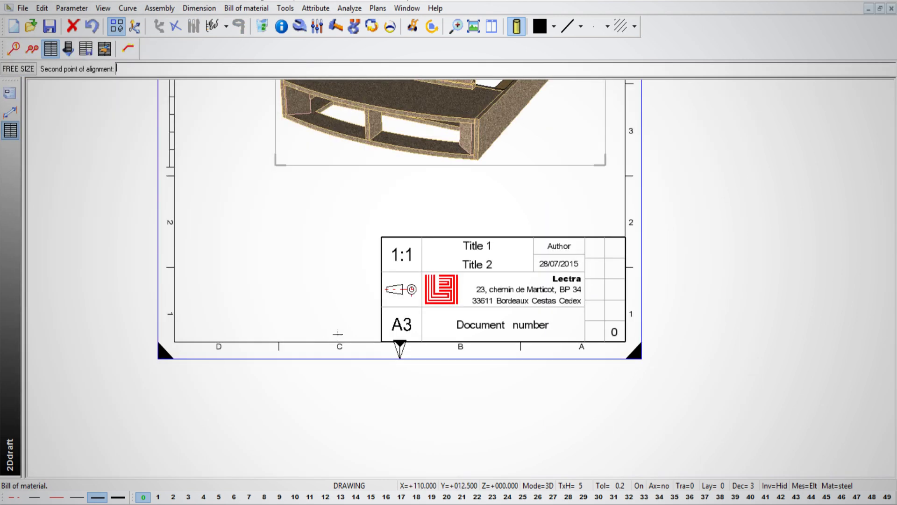